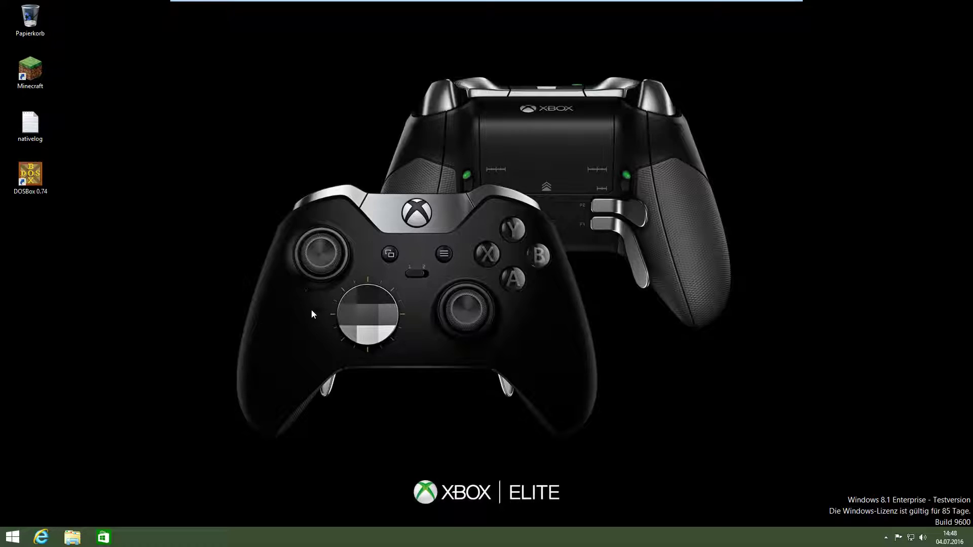
# Step: Open a file explorer window on Dieser PC and maximize it
pyautogui.moveTo(677, 120); pyautogui.dragTo(177, 463)
pyautogui.click(72, 537)
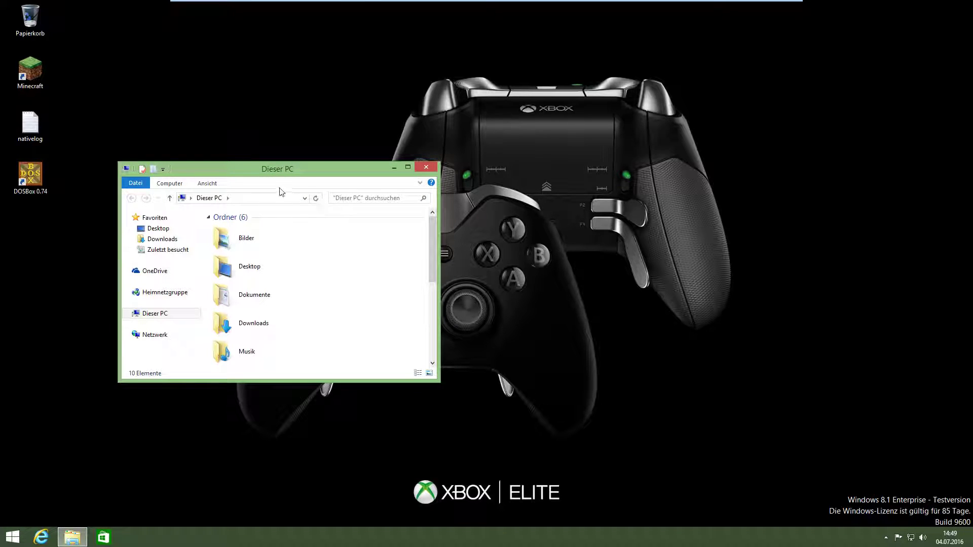
pyautogui.moveTo(288, 173); pyautogui.dragTo(363, 135)
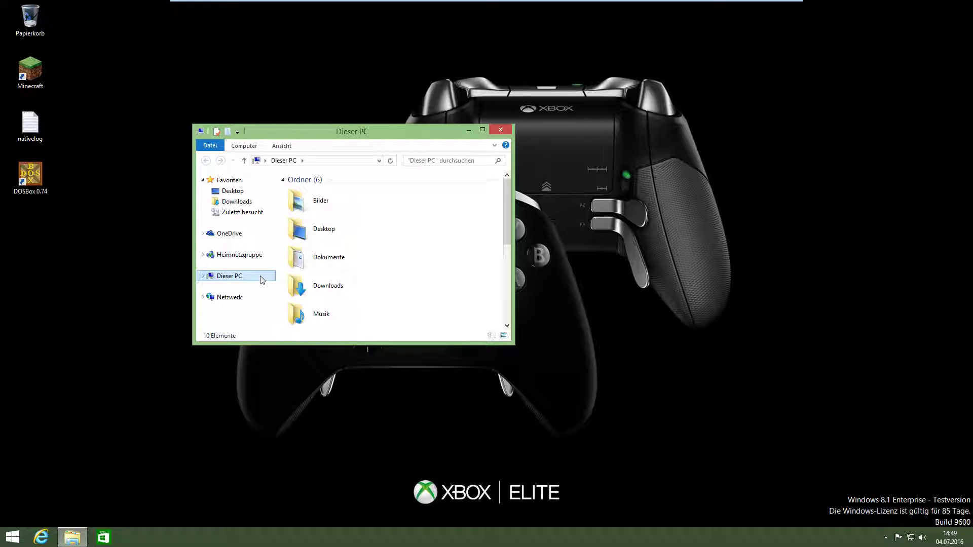
pyautogui.click(482, 129)
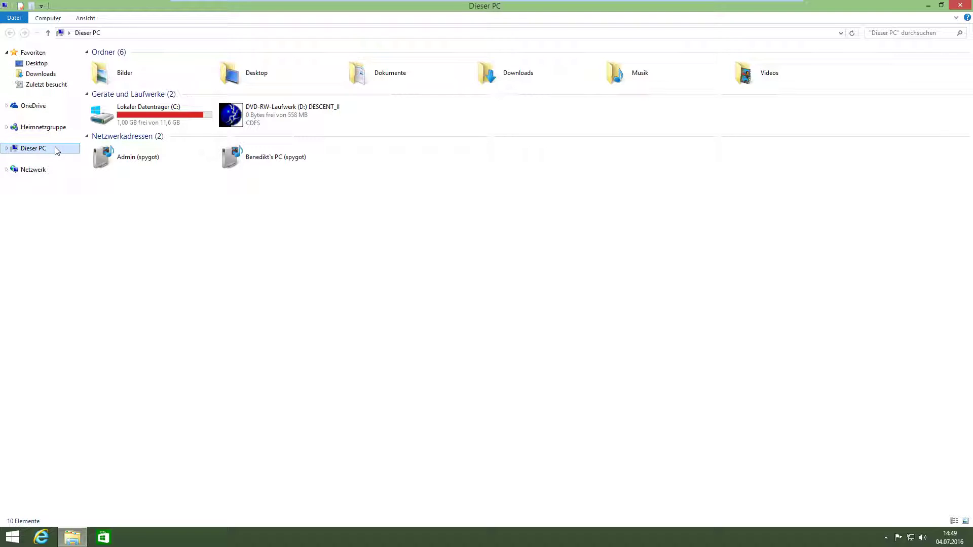
# Step: Examine the contents of C:\DOSGAMES\Descent 1+2, and close the file explorer window
pyautogui.doubleClick(117, 121)
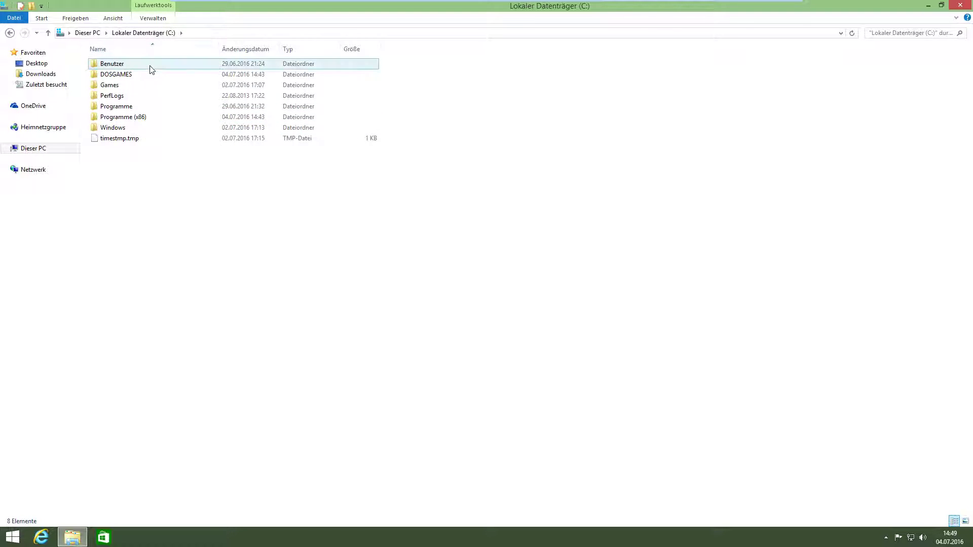
pyautogui.click(159, 77)
pyautogui.doubleClick(159, 79)
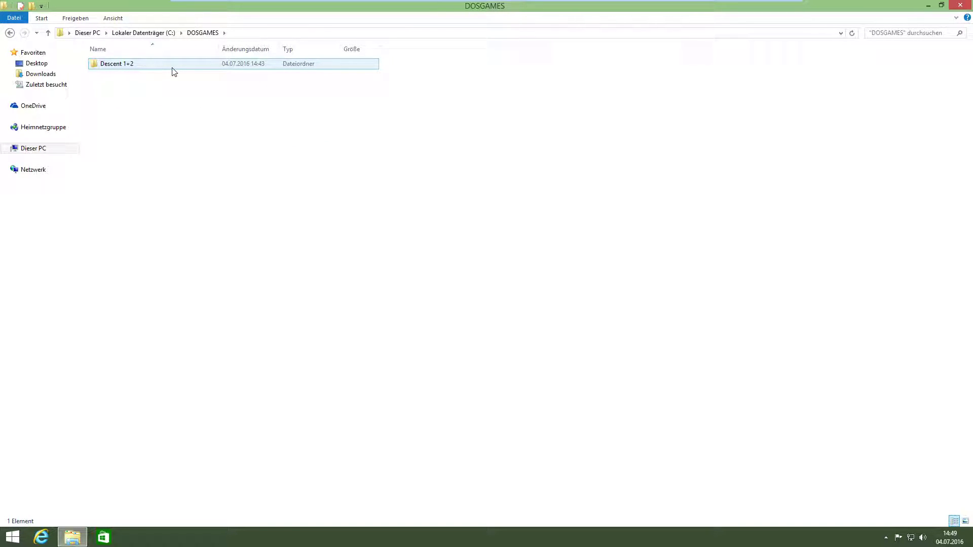
pyautogui.click(169, 71)
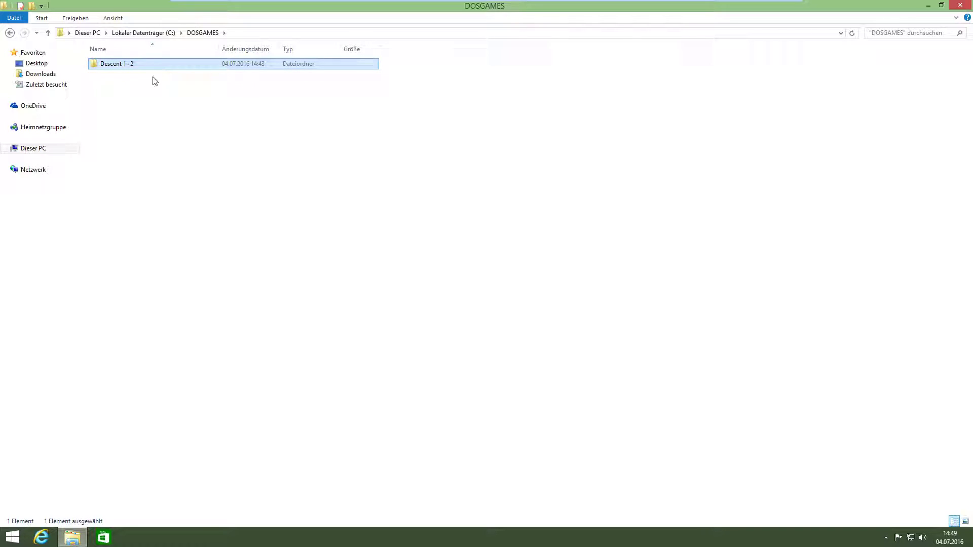
pyautogui.press('Return')
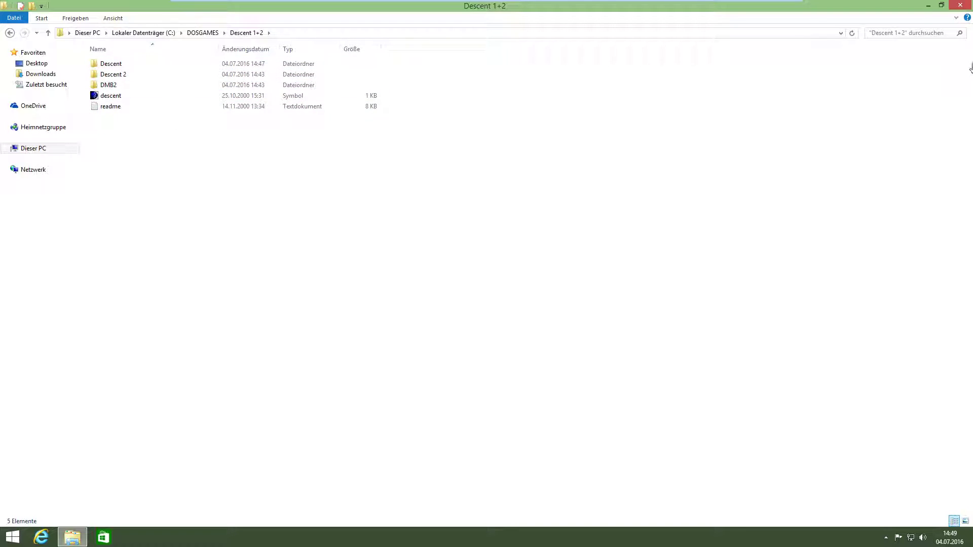
pyautogui.click(970, 5)
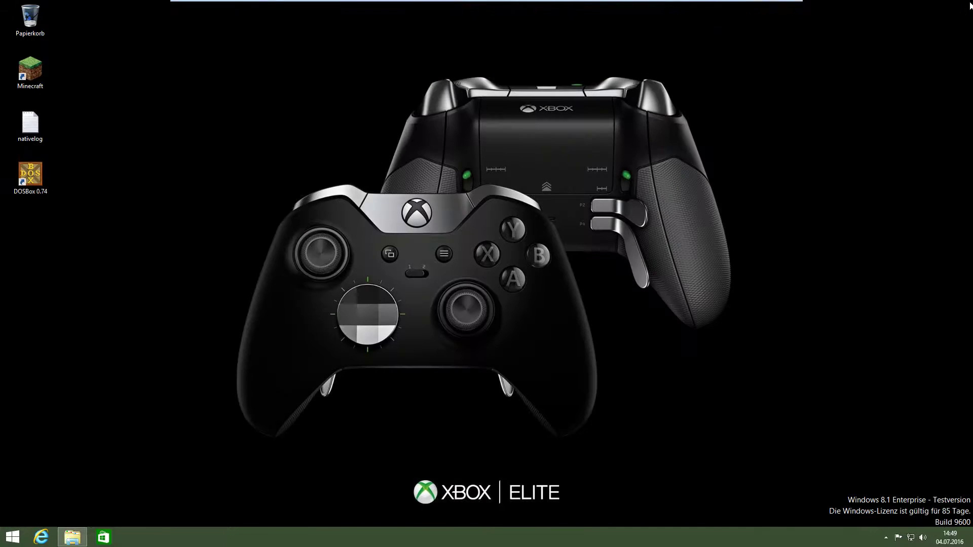
# Step: Launch DOSBox 0.74 and mount the local folder C:\DOSGAMES as drive C
pyautogui.doubleClick(32, 174)
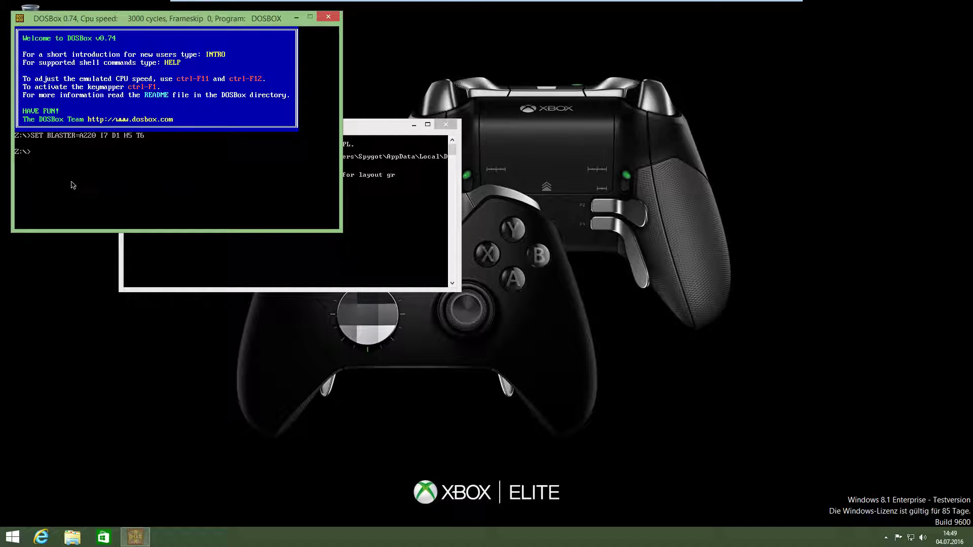
pyautogui.moveTo(136, 19); pyautogui.dragTo(307, 161)
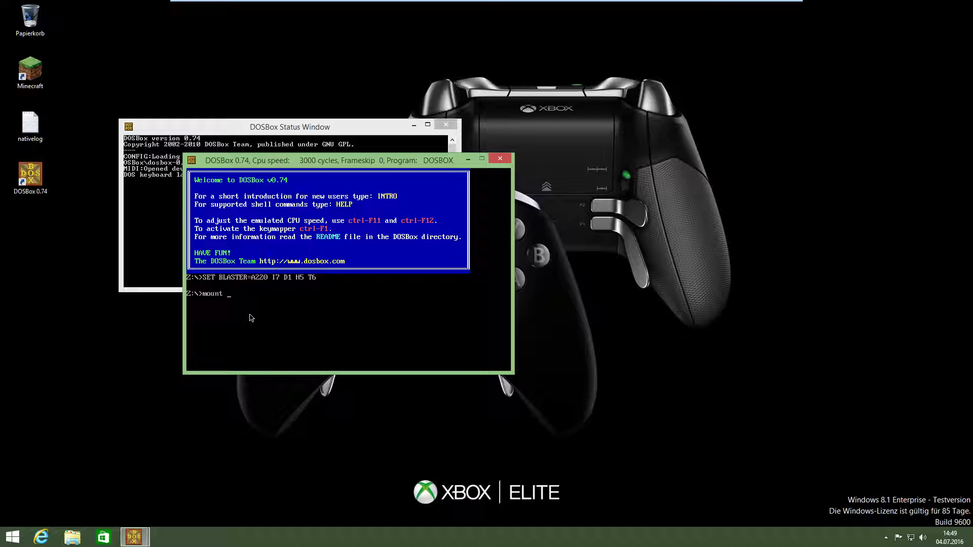
pyautogui.write('C C:\\DOSGAMES')
pyautogui.press('Return')
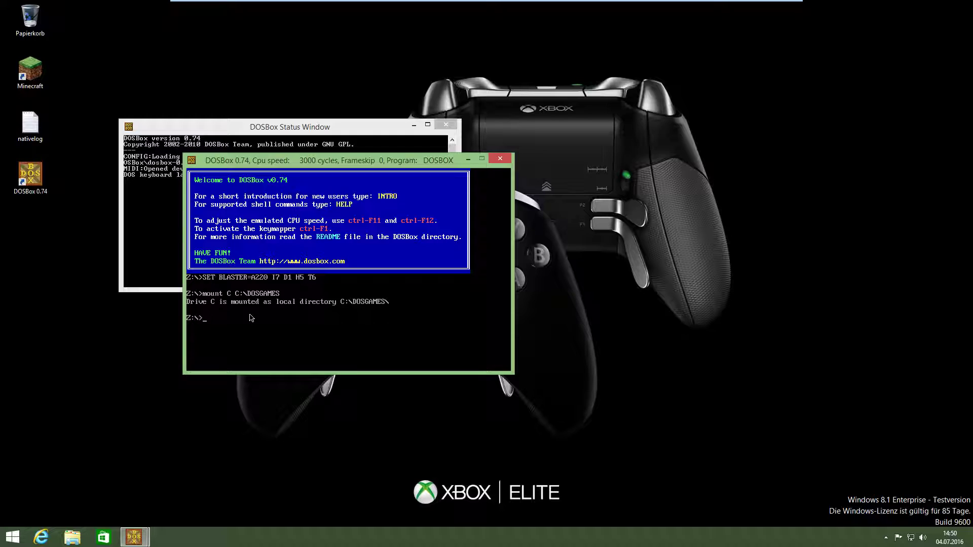
# Step: Mount the physical disc drive D:\ as drive D with the type cdrom
pyautogui.write('mount D D')
pyautogui.write(':\\ -t cdrom')
pyautogui.press('Return')
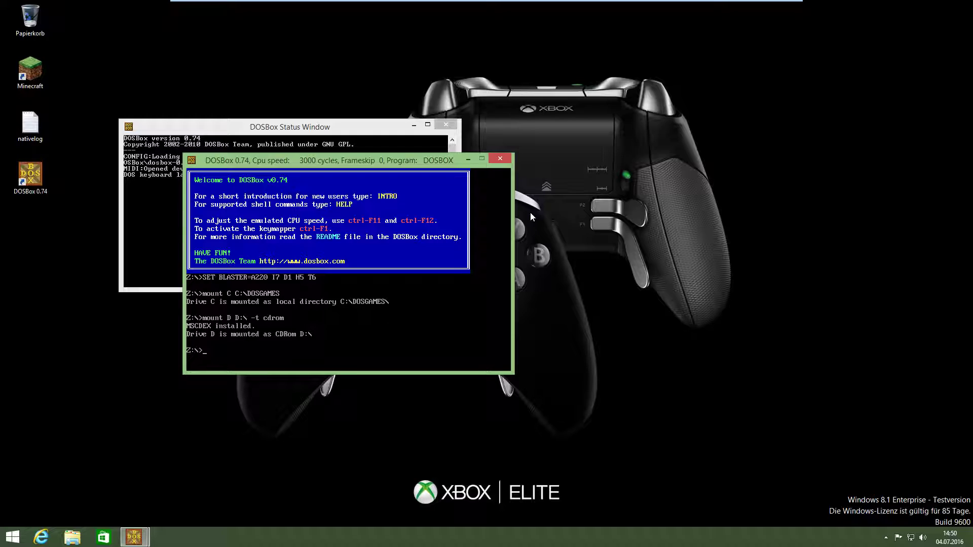
# Step: Switch to drive C and change the working directory to DESCEN~1\DESCENT
pyautogui.write('C:')
pyautogui.press('Return')
pyautogui.write('DESCEN~1')
pyautogui.press('Return')
pyautogui.write('cd DESCEN~1')
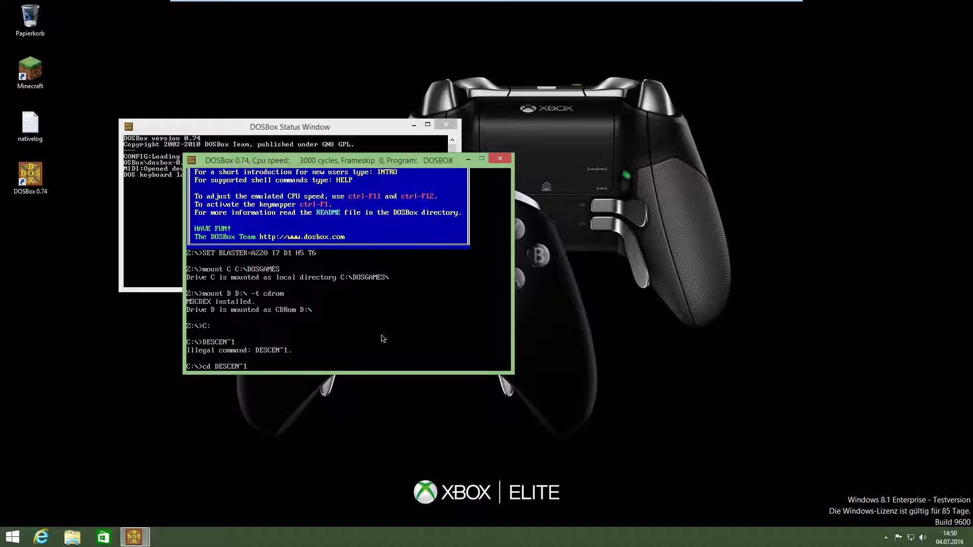
pyautogui.press('Return')
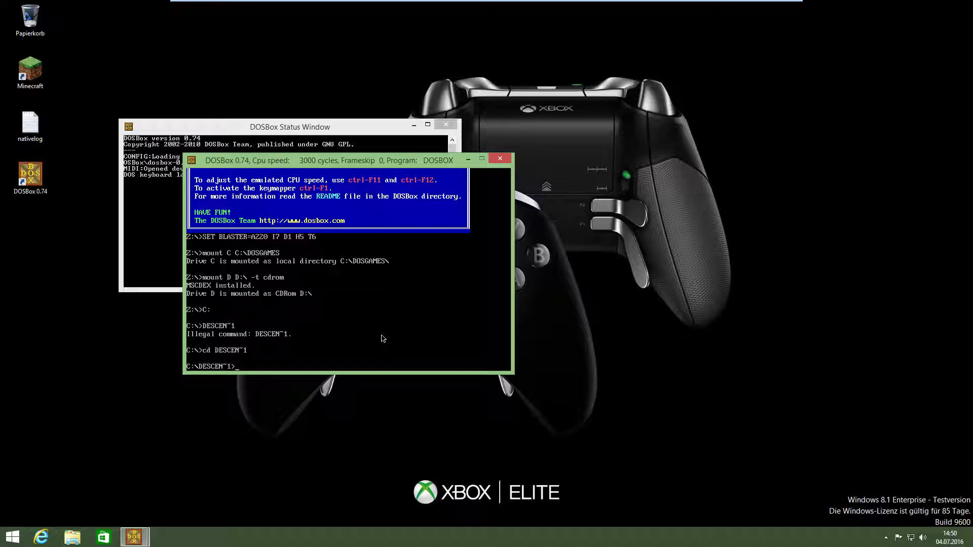
pyautogui.write('cd DESCENT')
pyautogui.press('Return')
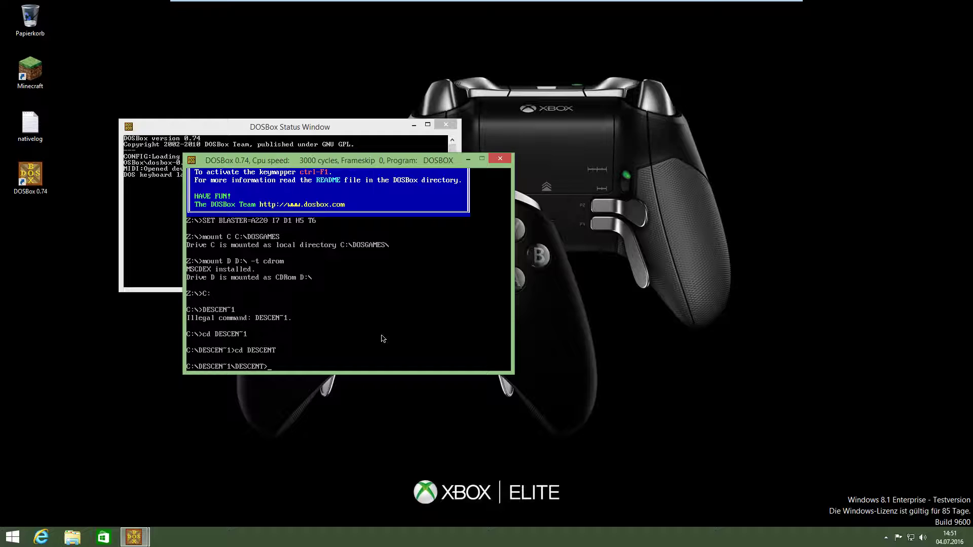
# Step: Run SETUP.EXE, auto-detect the sound hardware and select the detected sound card
pyautogui.write('SETUP.EXE')
pyautogui.press('Return')
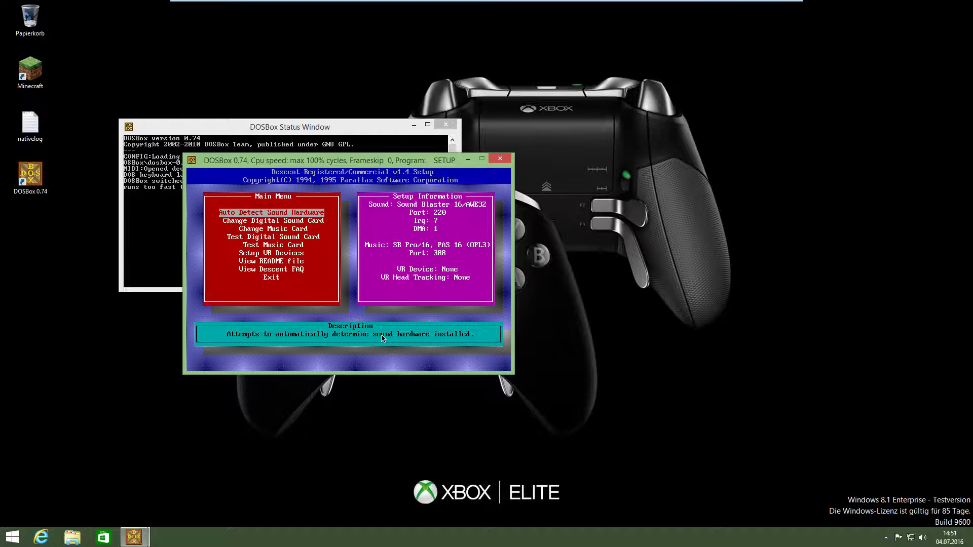
pyautogui.press('Return')
pyautogui.press('Return')
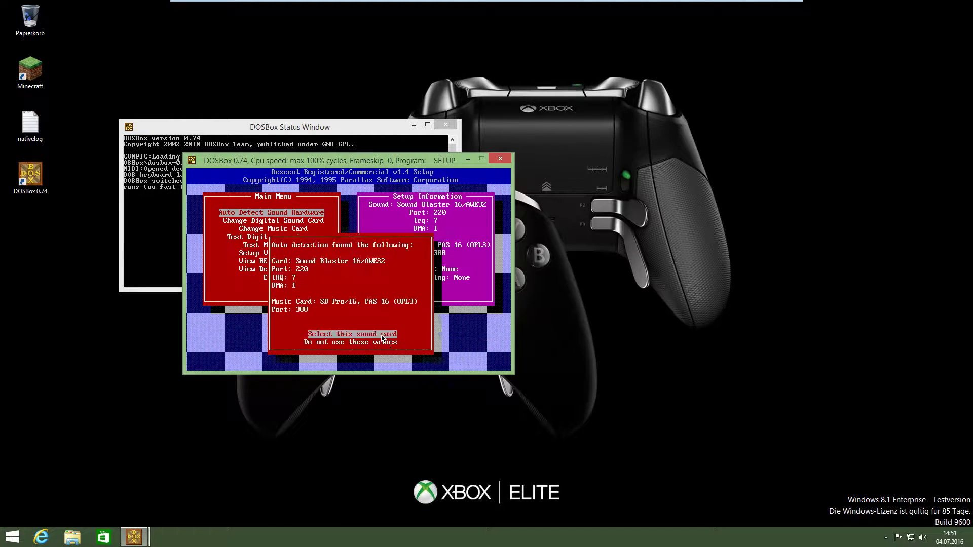
pyautogui.press('Return')
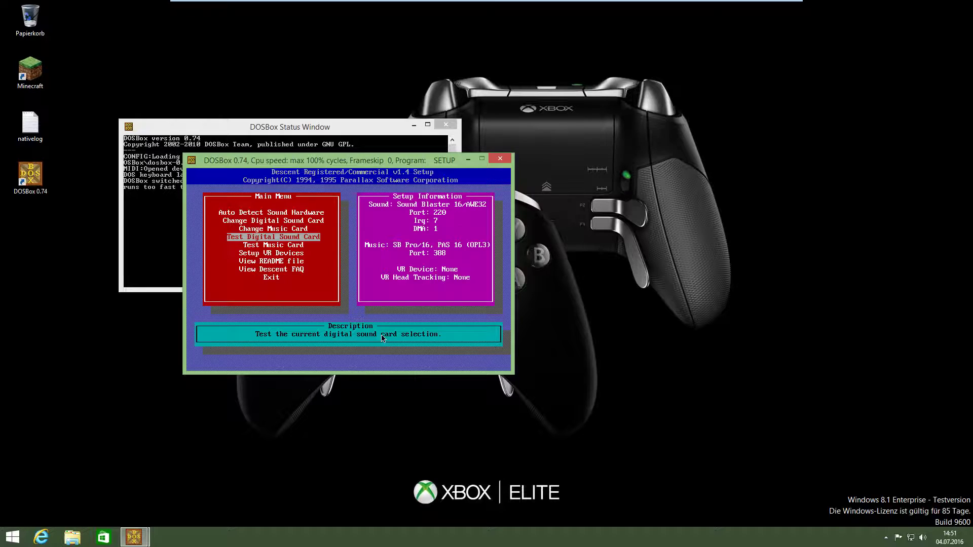
# Step: Test the digital sound card, accept its values and exit the Descent setup program
pyautogui.press('Return')
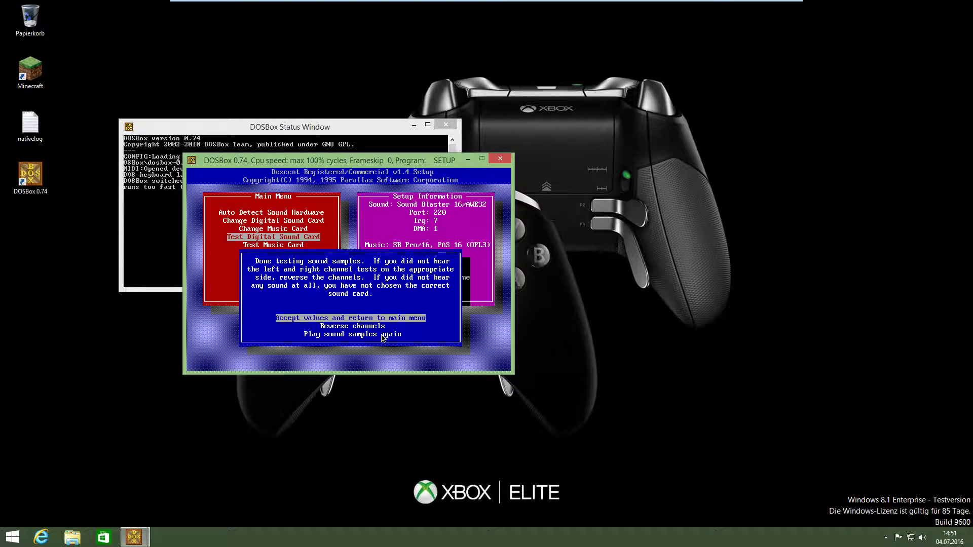
pyautogui.press('Return')
pyautogui.press('Down')
pyautogui.press('Down')
pyautogui.press('Down')
pyautogui.press('Down')
pyautogui.press('Down')
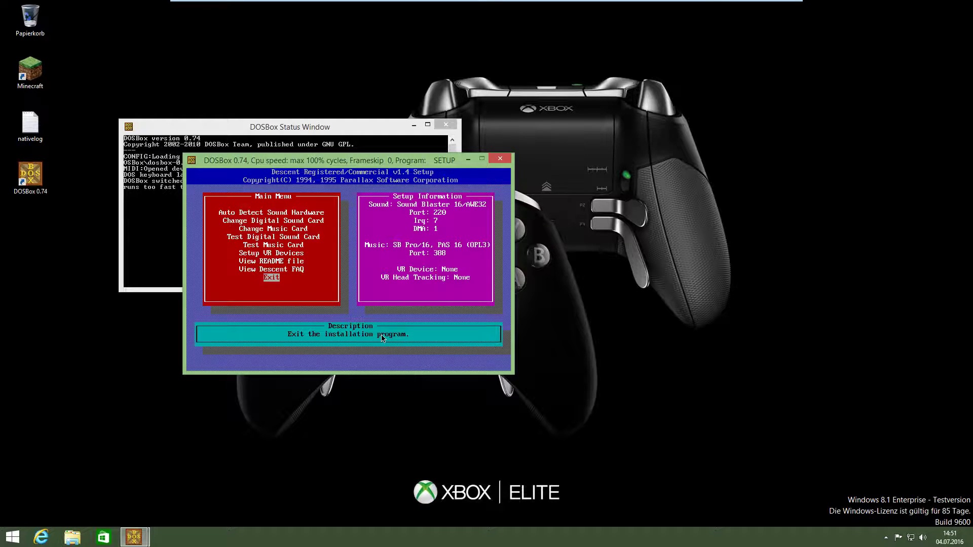
pyautogui.press('Return')
pyautogui.press('Return')
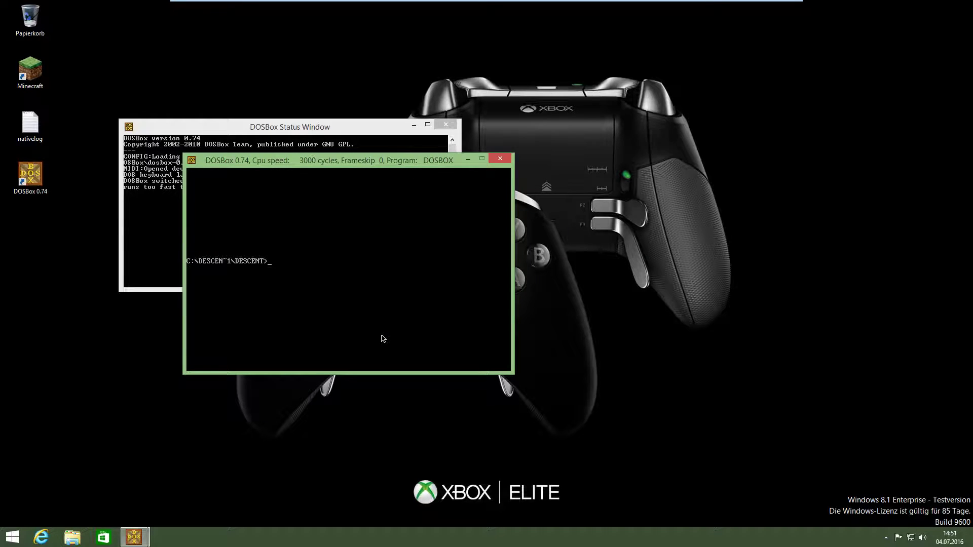
# Step: Start the game with DESCENTR.EXE and keep it running in windowed mode near the middle of the desktop
pyautogui.write('DESCENTR.EXE')
pyautogui.press('Return')
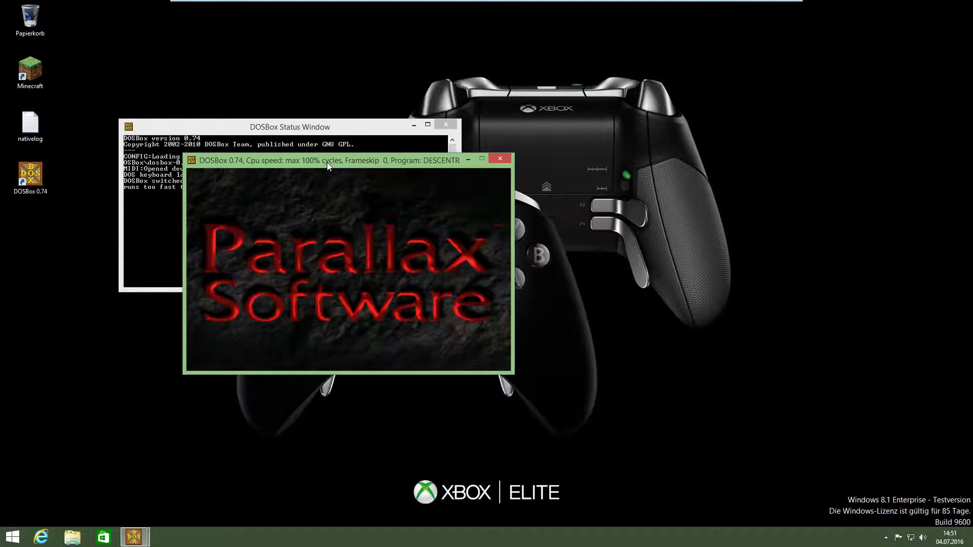
pyautogui.moveTo(327, 162); pyautogui.dragTo(435, 172)
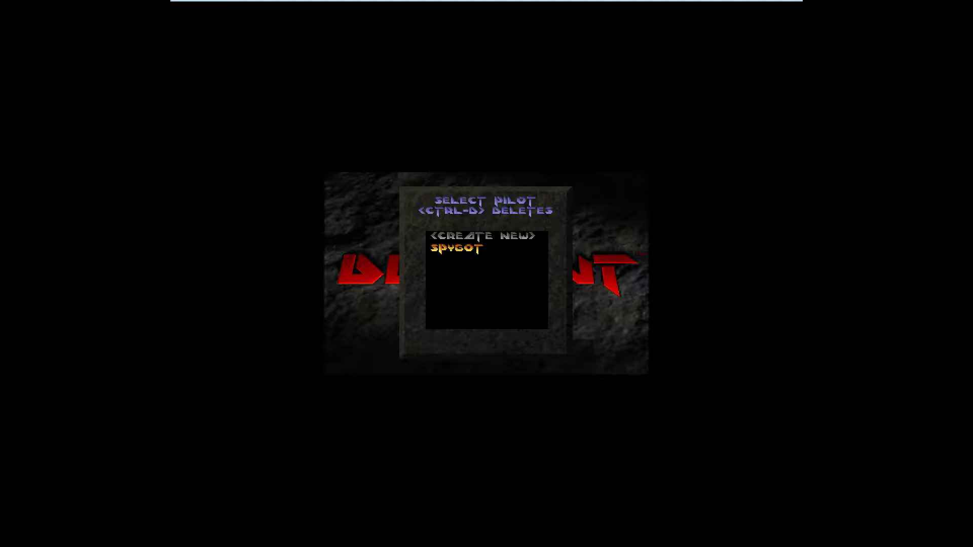
pyautogui.hotkey('alt', 'Return')
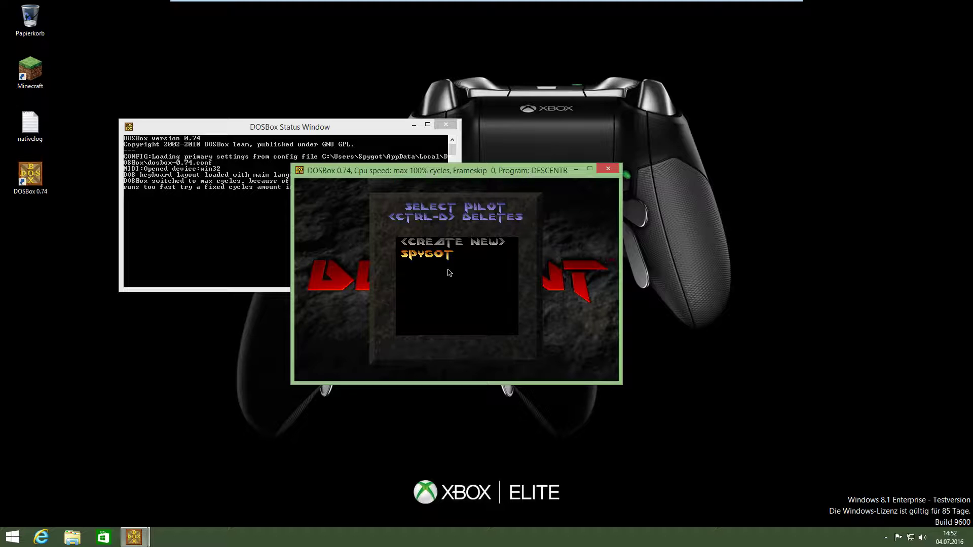
# Step: Select the existing pilot, start a new game at Rookie difficulty and skip the mission briefing
pyautogui.press('Return')
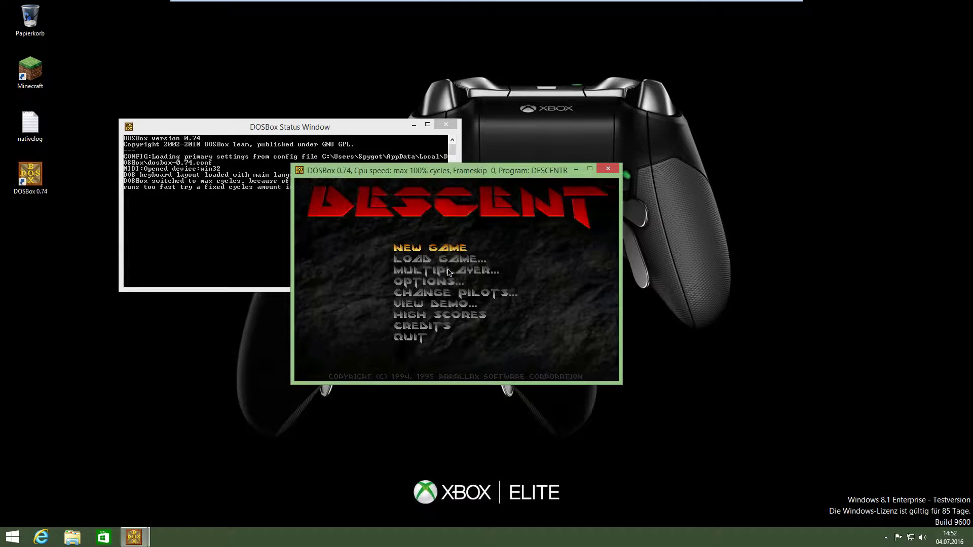
pyautogui.press('Return')
pyautogui.press('Return')
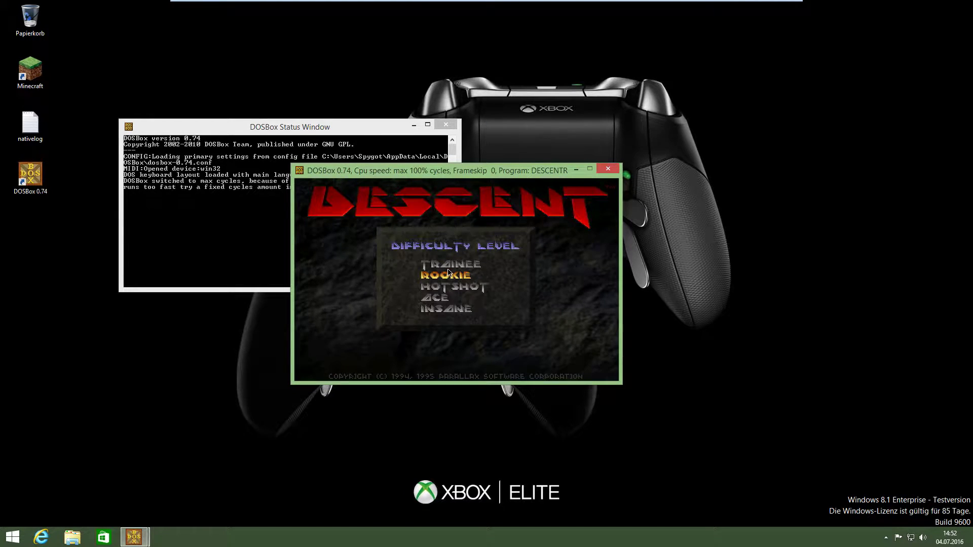
pyautogui.press('Return')
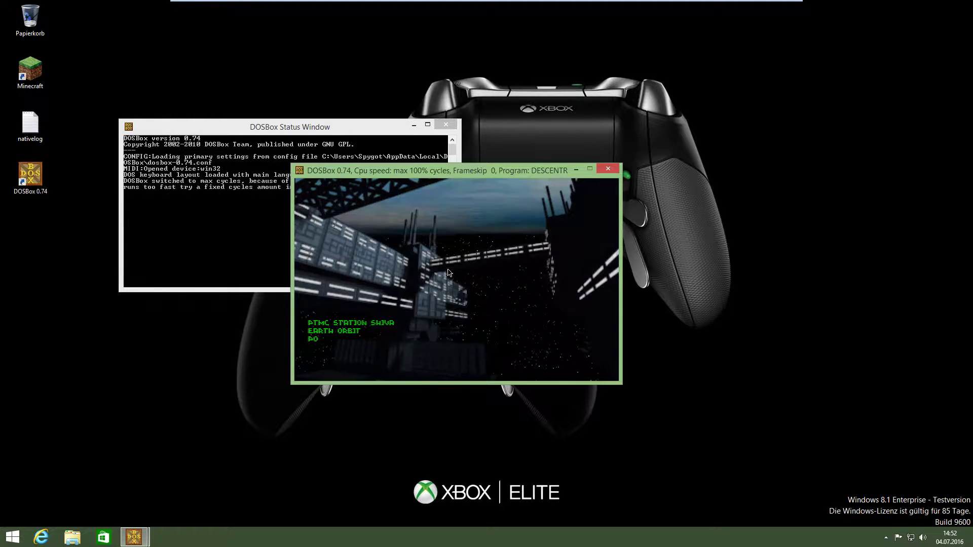
pyautogui.press('Escape')
# Step: Fly the ship through the opening corridors of the mine and shoot the enemy robots with the laser
pyautogui.press('Right')
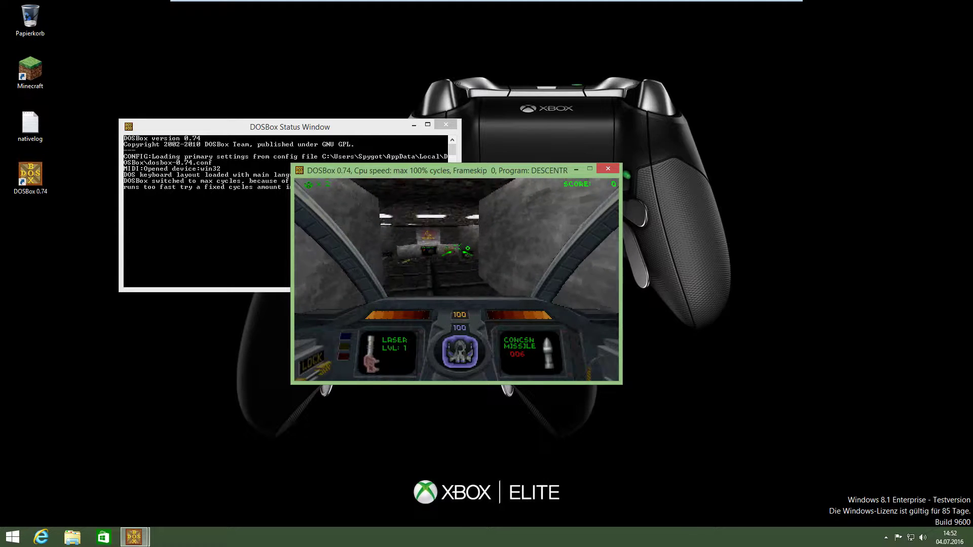
pyautogui.press('a')
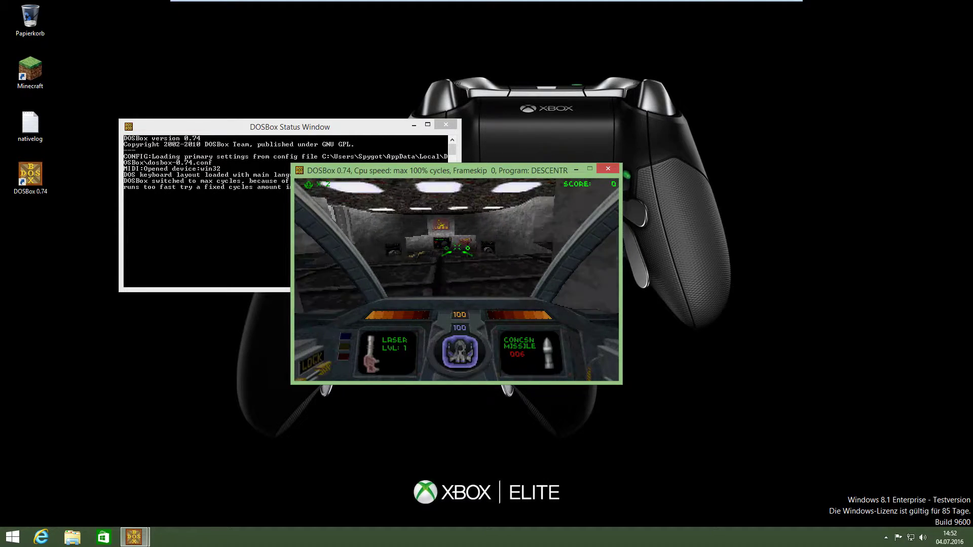
pyautogui.press('a')
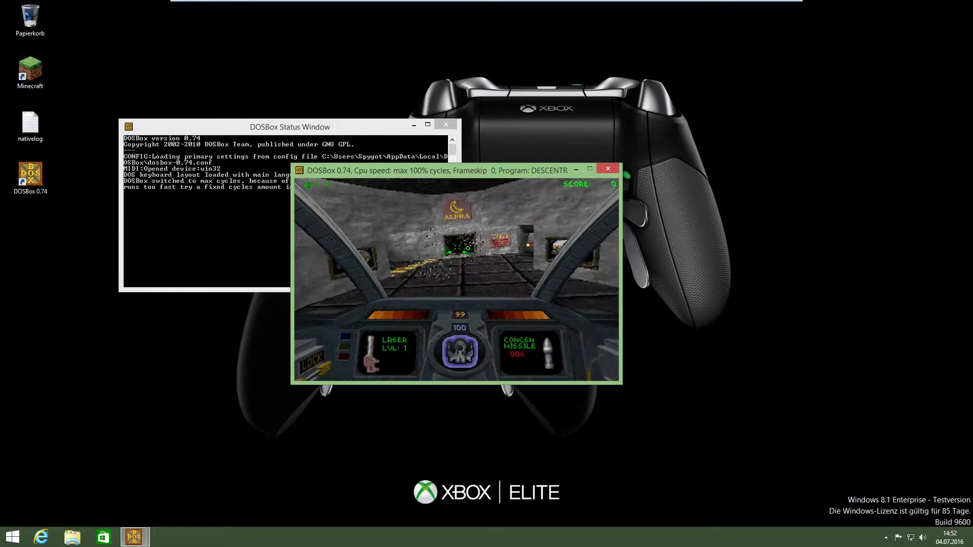
pyautogui.press('a')
pyautogui.press('ctrl')
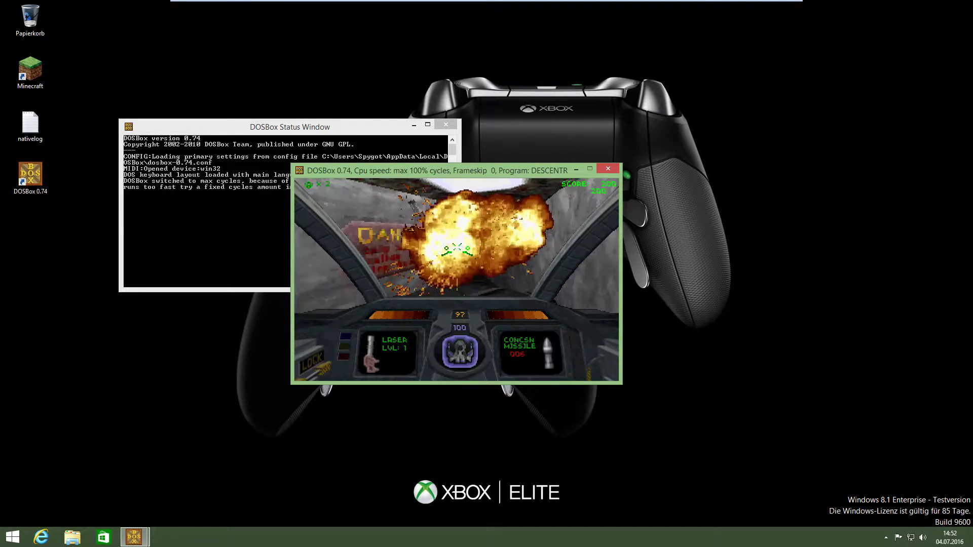
pyautogui.press('a')
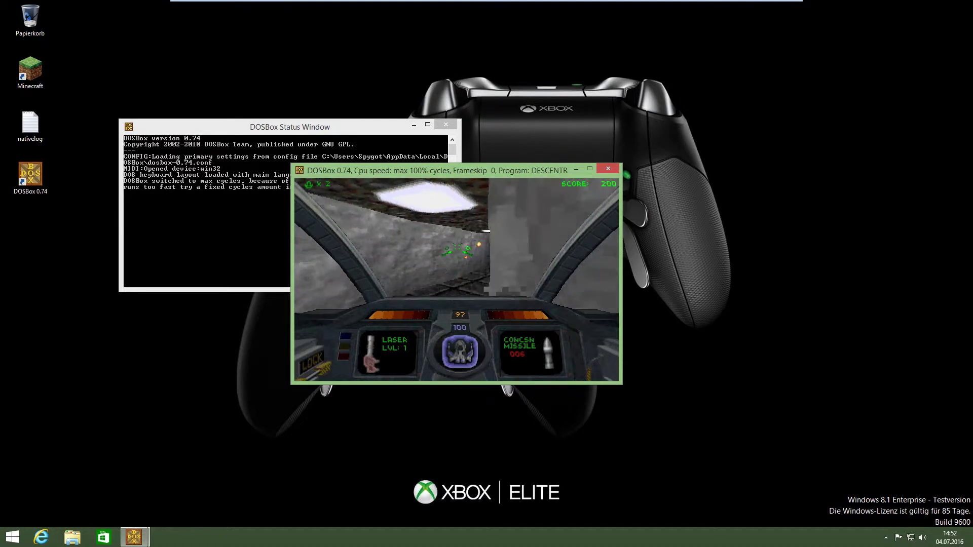
pyautogui.press('a')
pyautogui.press('ctrl')
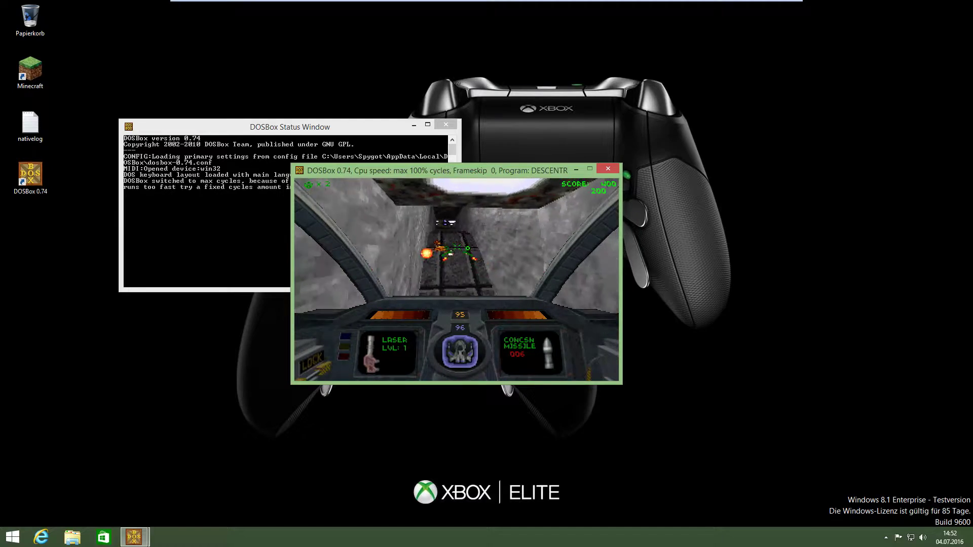
pyautogui.press('a')
pyautogui.press('ctrl')
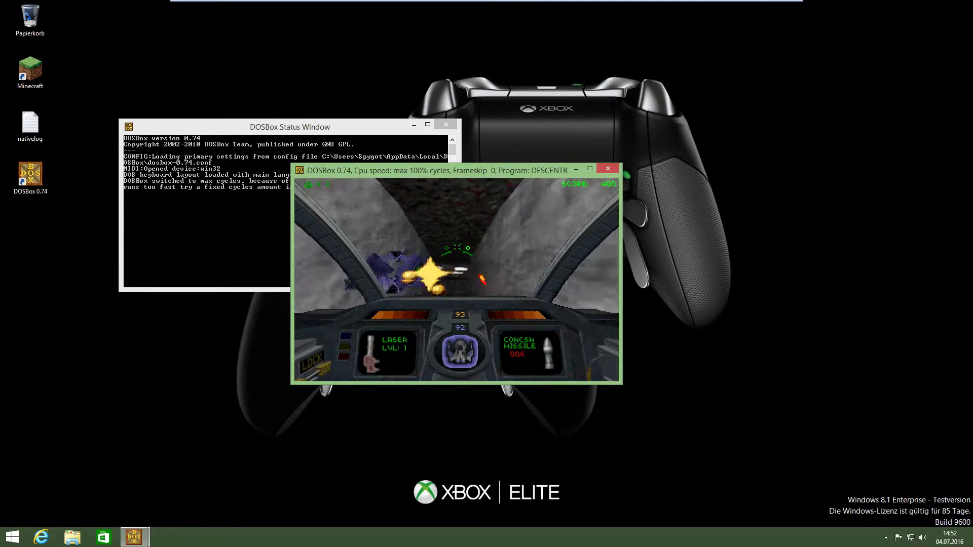
# Step: Collect the red access key in the lava-walled chamber, and continue the game from the death screen
pyautogui.press('a')
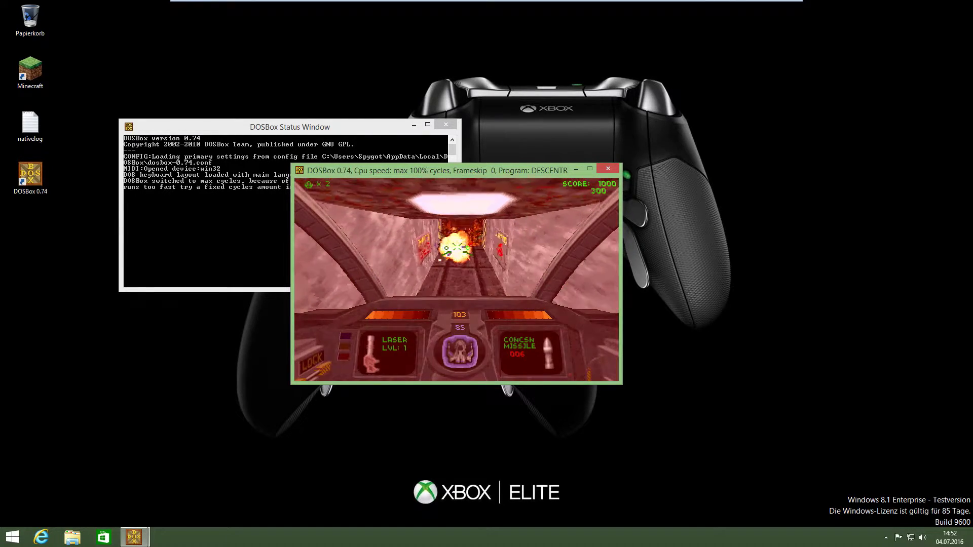
pyautogui.press('a')
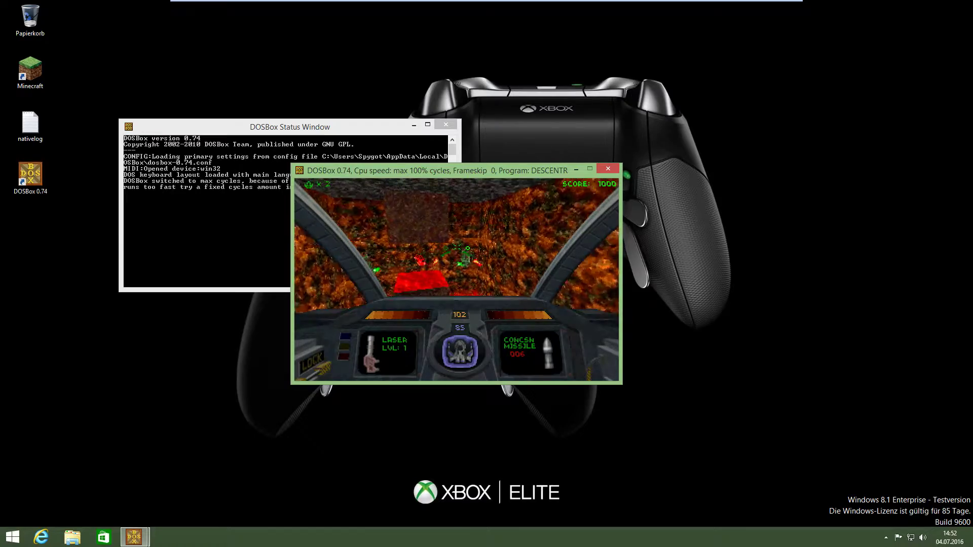
pyautogui.press('a')
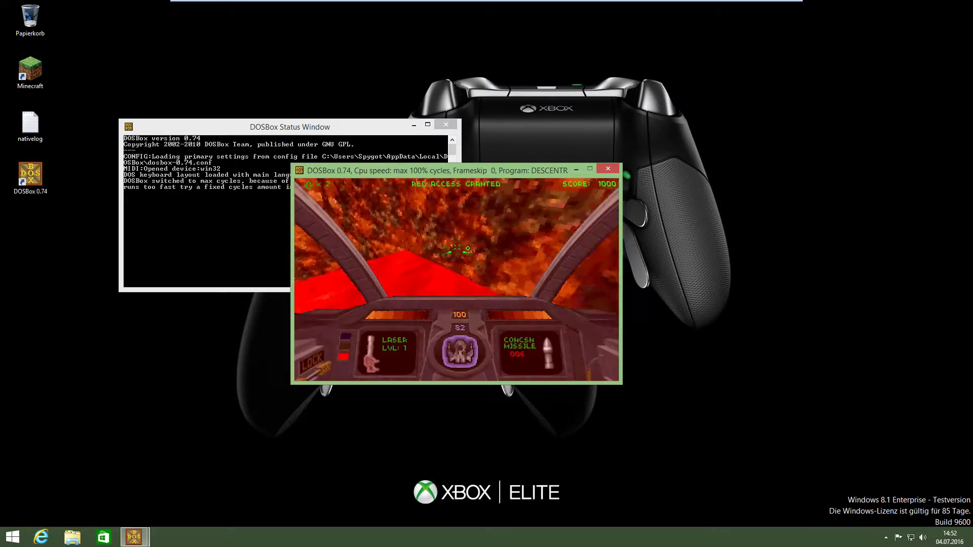
pyautogui.press('Left')
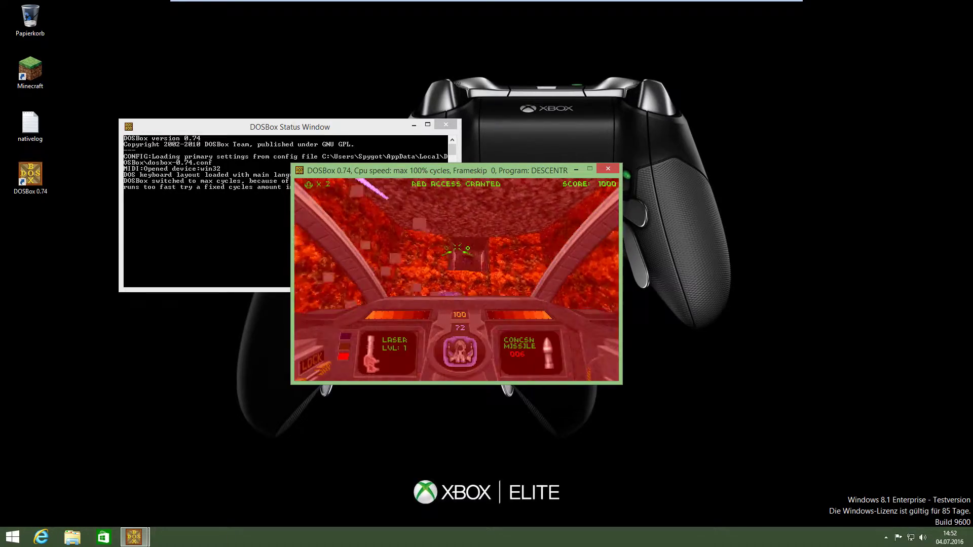
pyautogui.press('ctrl')
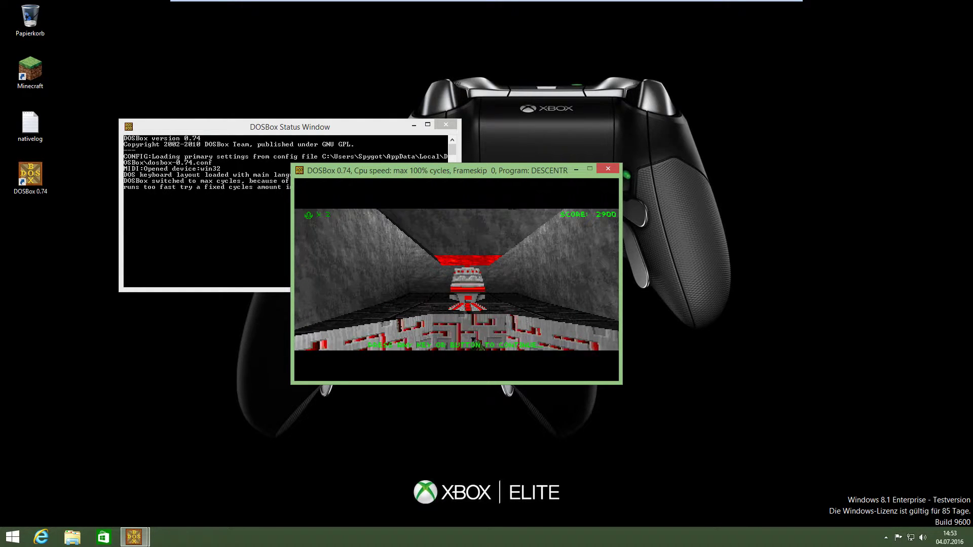
pyautogui.press('space')
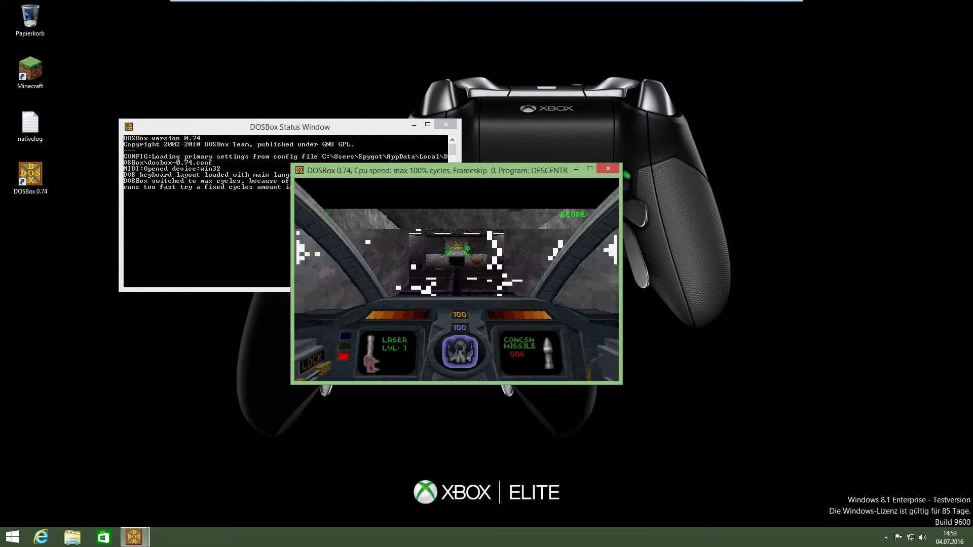